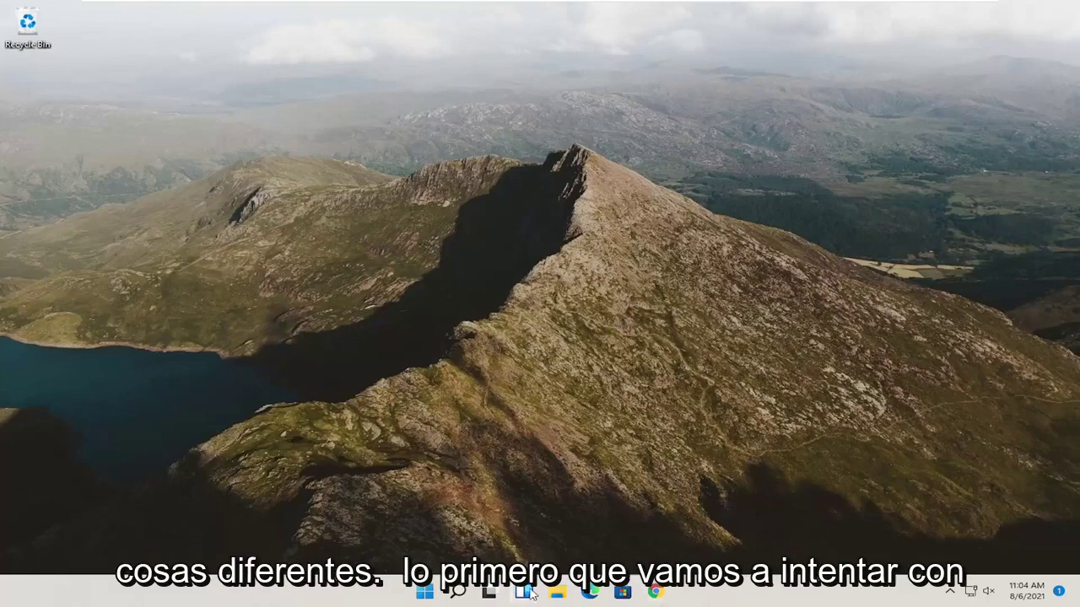
# Step: Launch Google Chrome from the taskbar
pyautogui.click(655, 590)
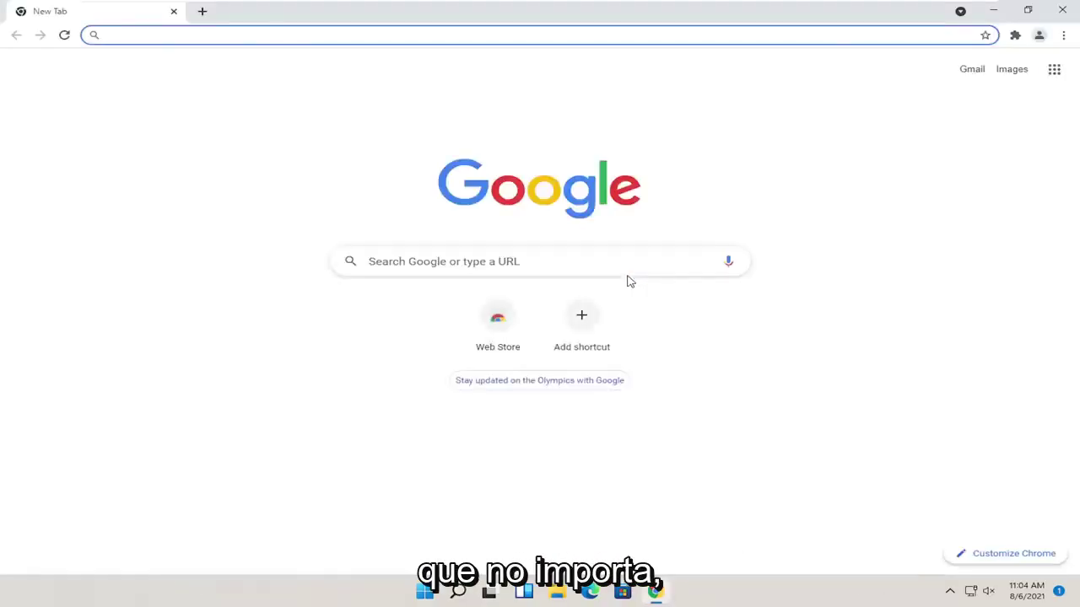
# Step: Search Google for 'visual c++ 2015 redistributable' and open the top microsoft.com result
pyautogui.write('visual c__')
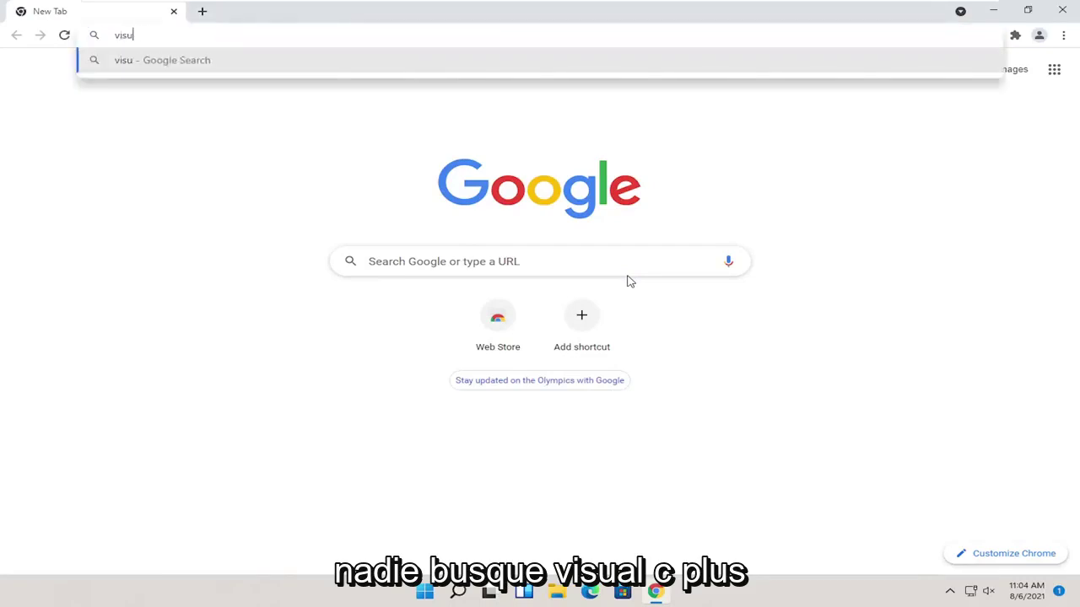
pyautogui.press('BackSpace')
pyautogui.press('BackSpace')
pyautogui.write('++ 2')
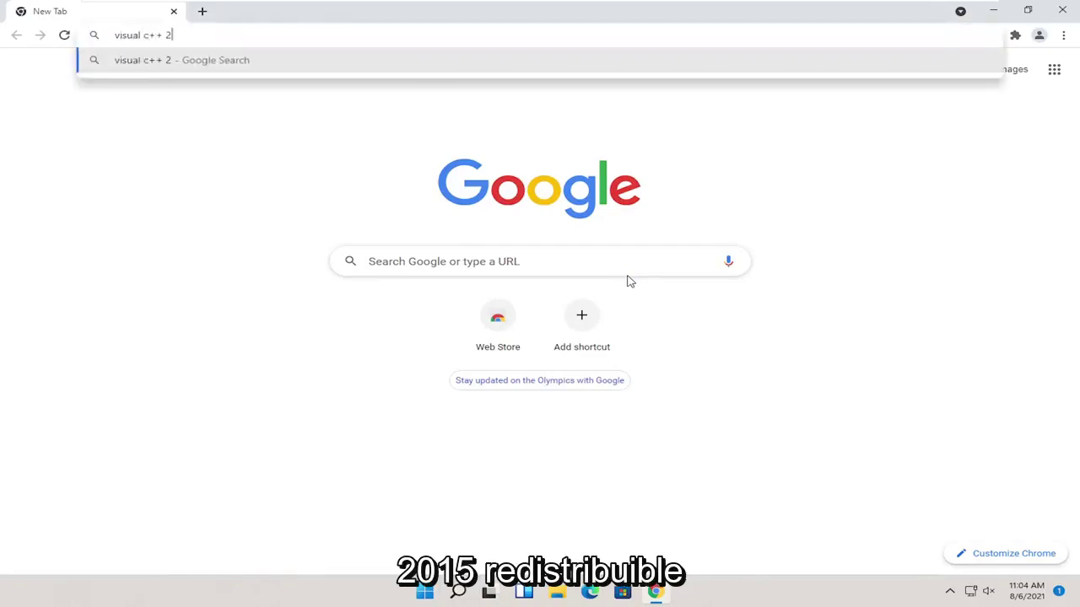
pyautogui.write('015 red')
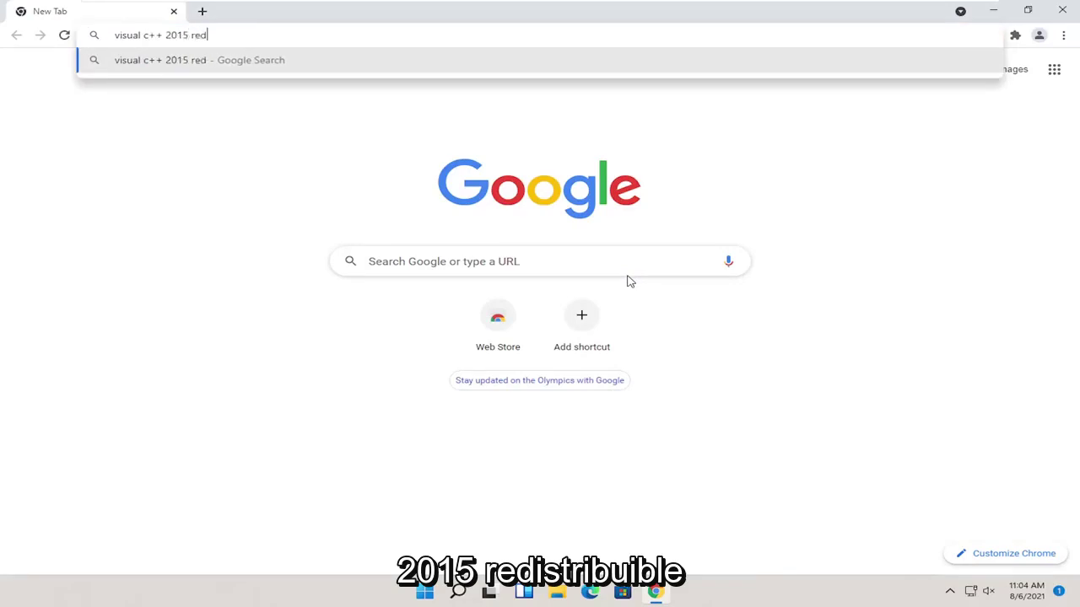
pyautogui.write('istri')
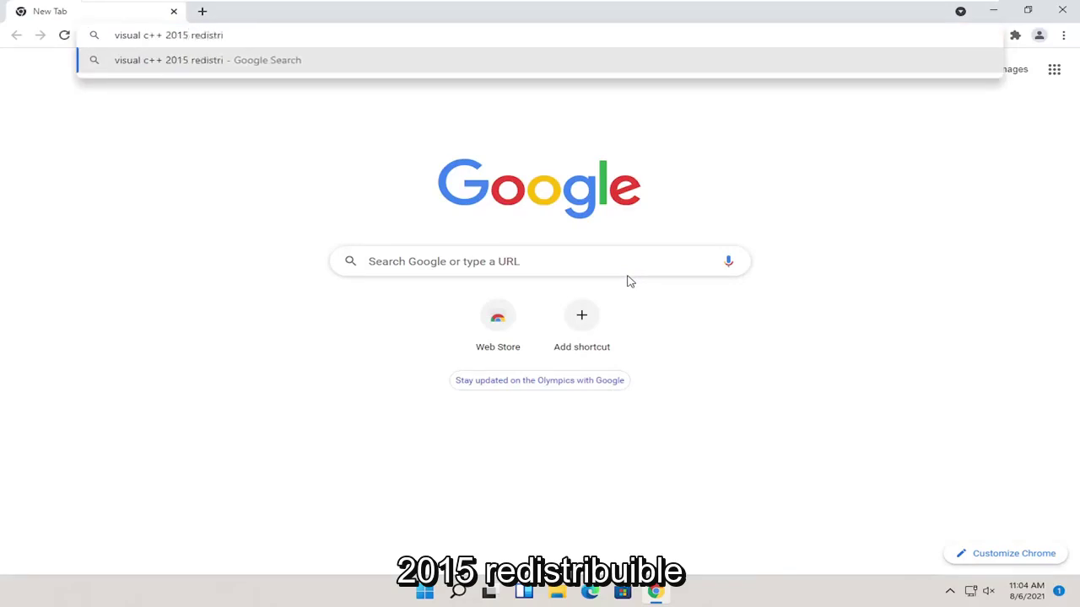
pyautogui.write('butable')
pyautogui.press('Return')
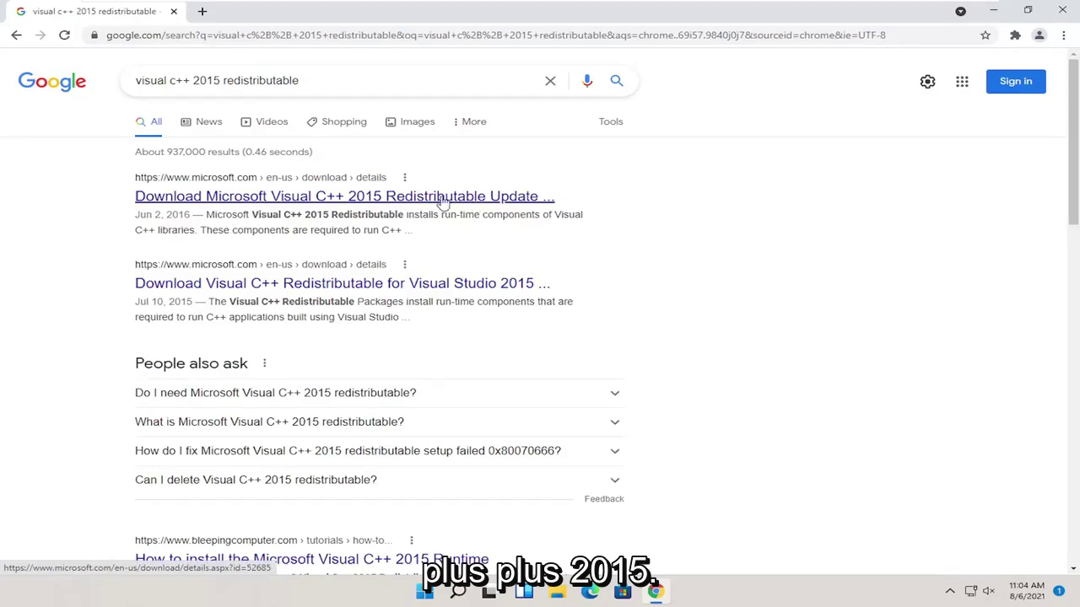
pyautogui.click(429, 196)
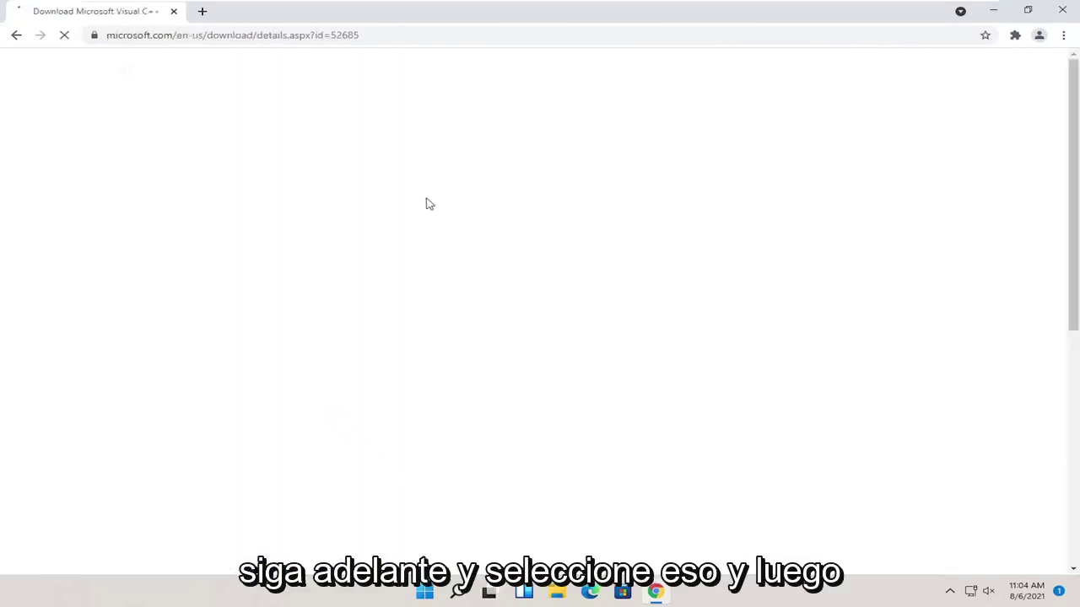
# Step: Download vc_redist.x64.exe from the Microsoft Download Center and run the installer
pyautogui.scroll(-2, 364, 272)
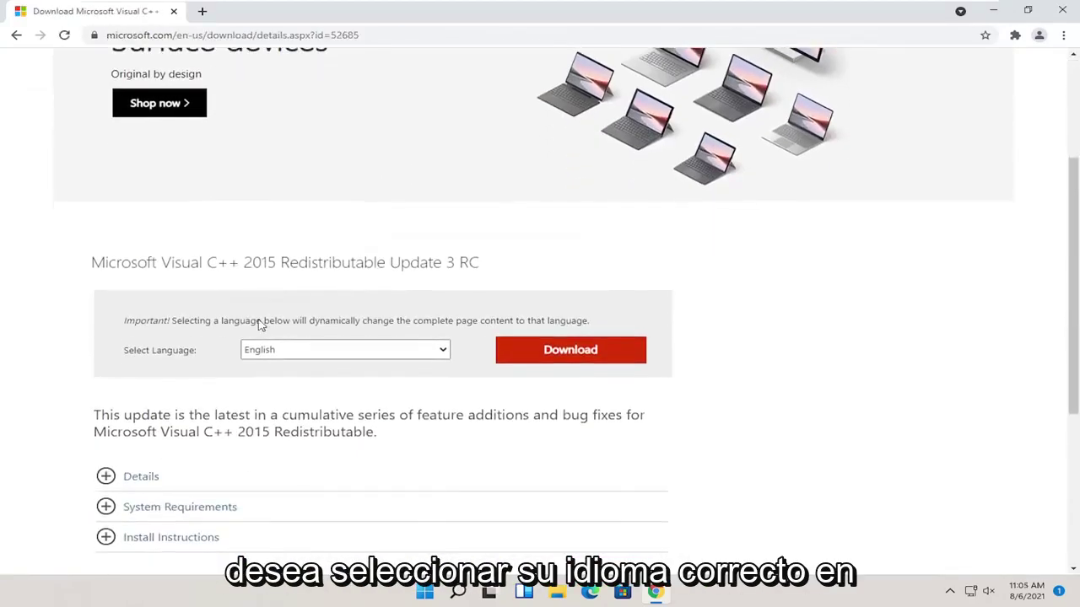
pyautogui.scroll(-1, 261, 325)
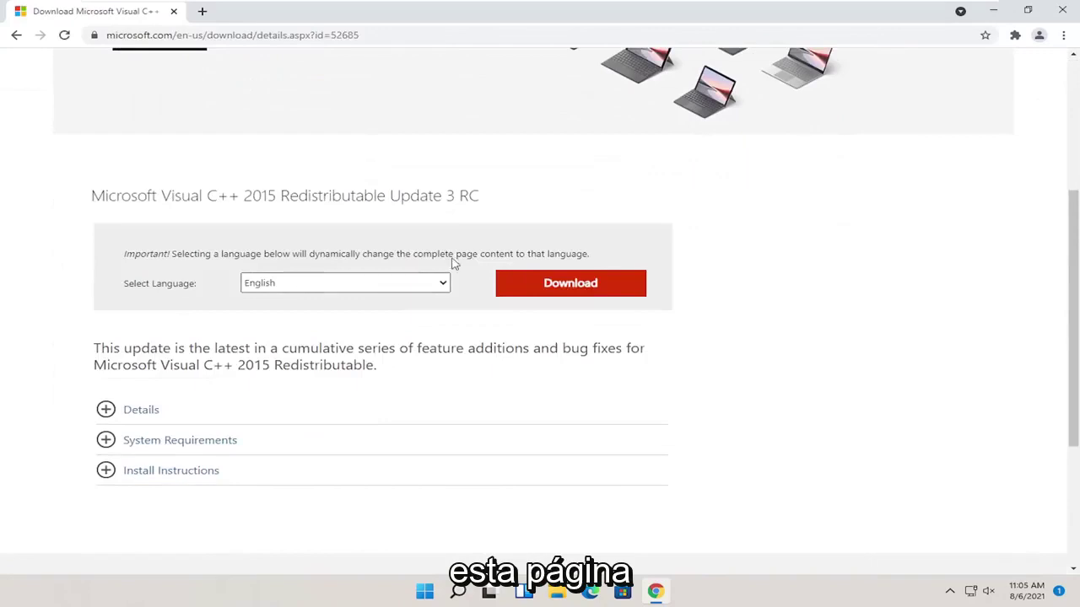
pyautogui.click(567, 287)
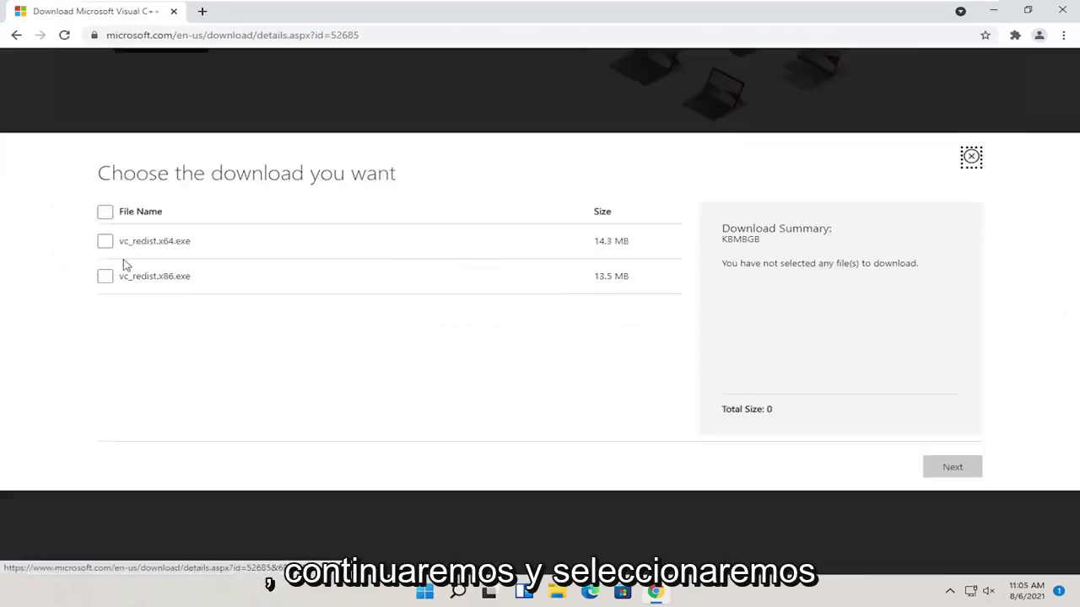
pyautogui.click(105, 243)
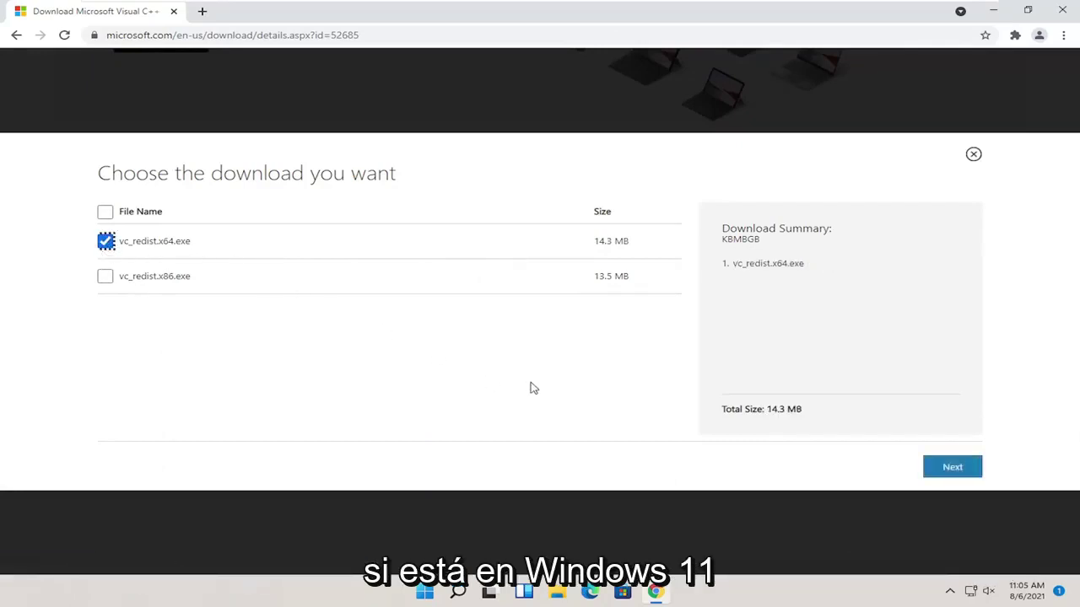
pyautogui.click(966, 471)
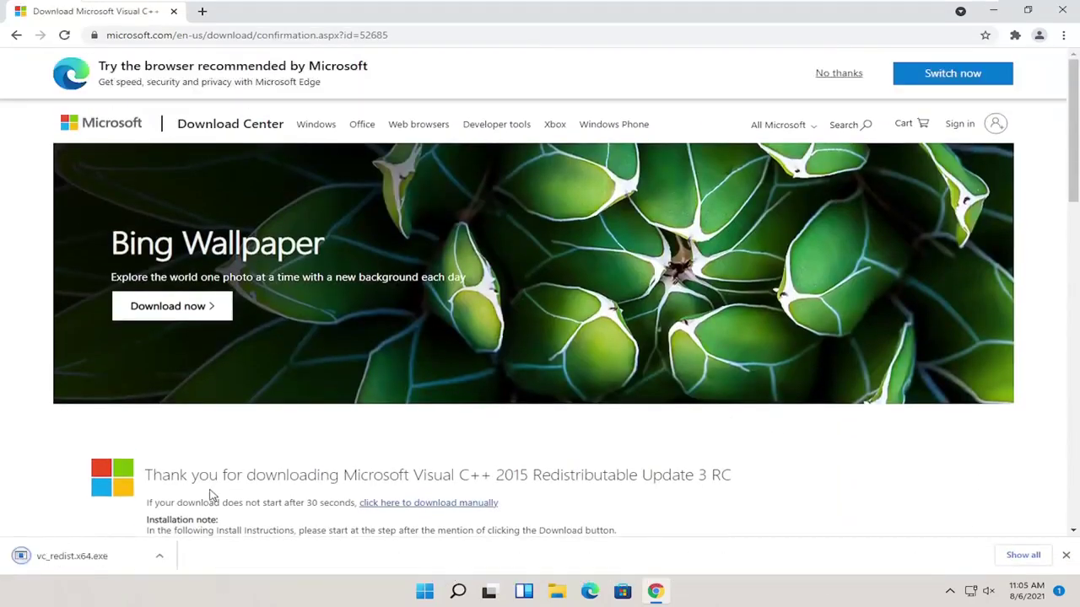
pyautogui.click(53, 556)
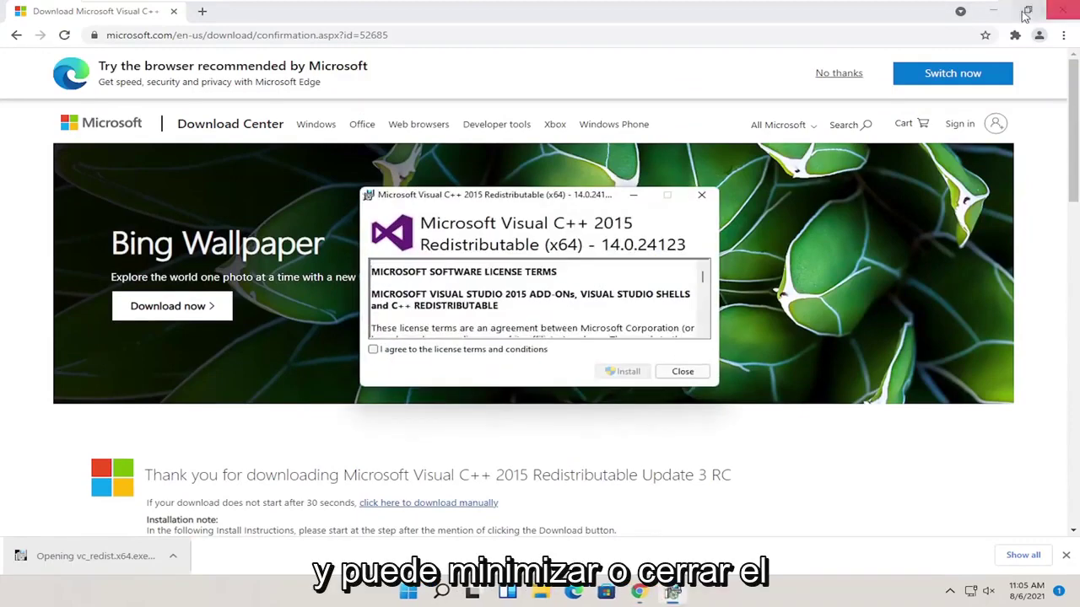
# Step: Minimize Chrome, attempt the install, and close the Setup Failed error 0x80070666 dialog
pyautogui.click(992, 11)
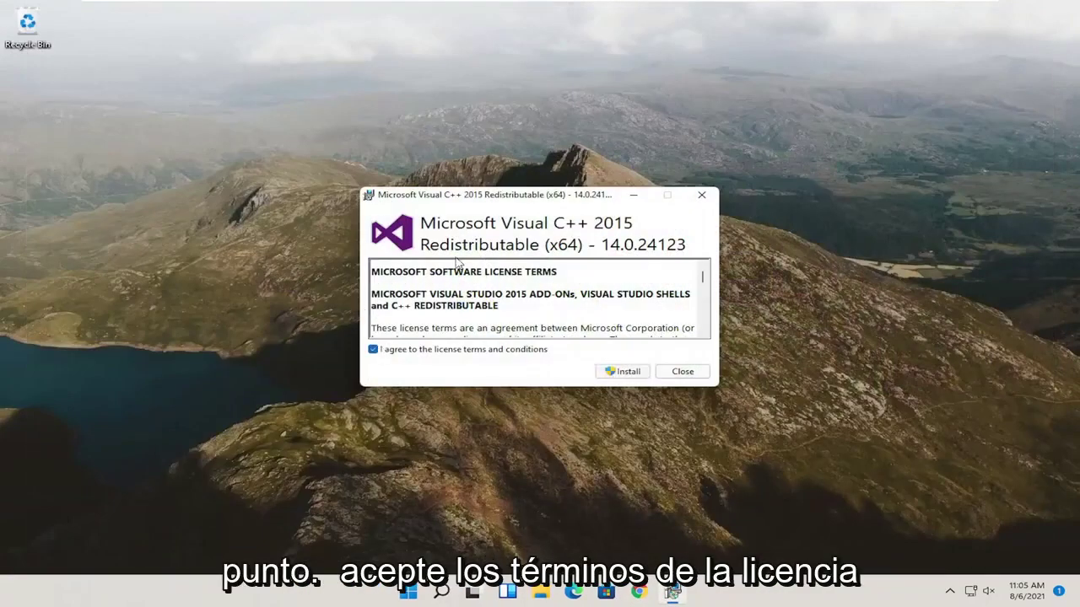
pyautogui.click(626, 372)
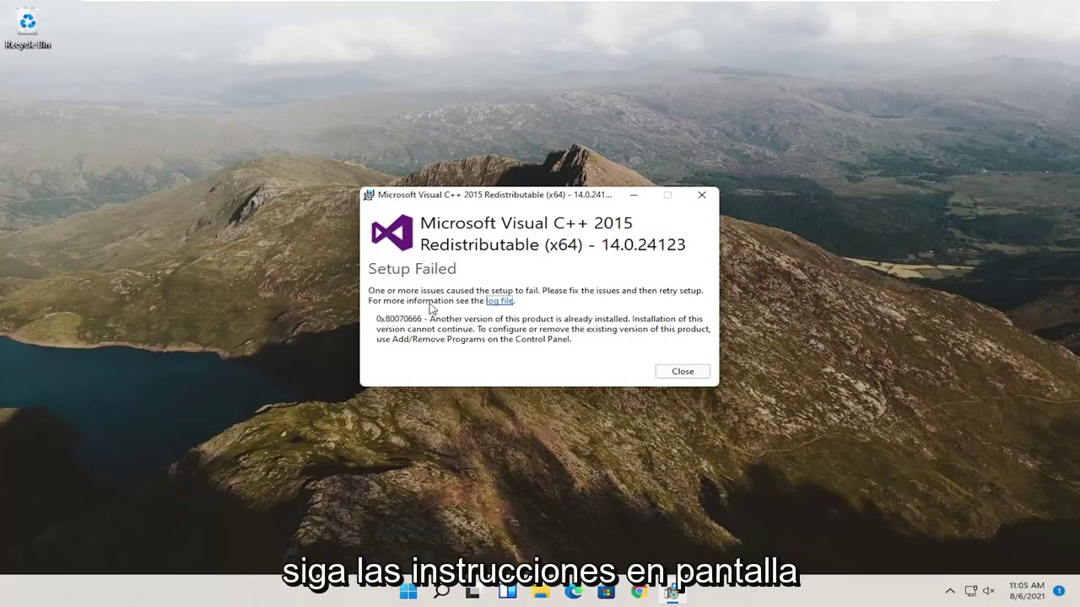
pyautogui.click(703, 196)
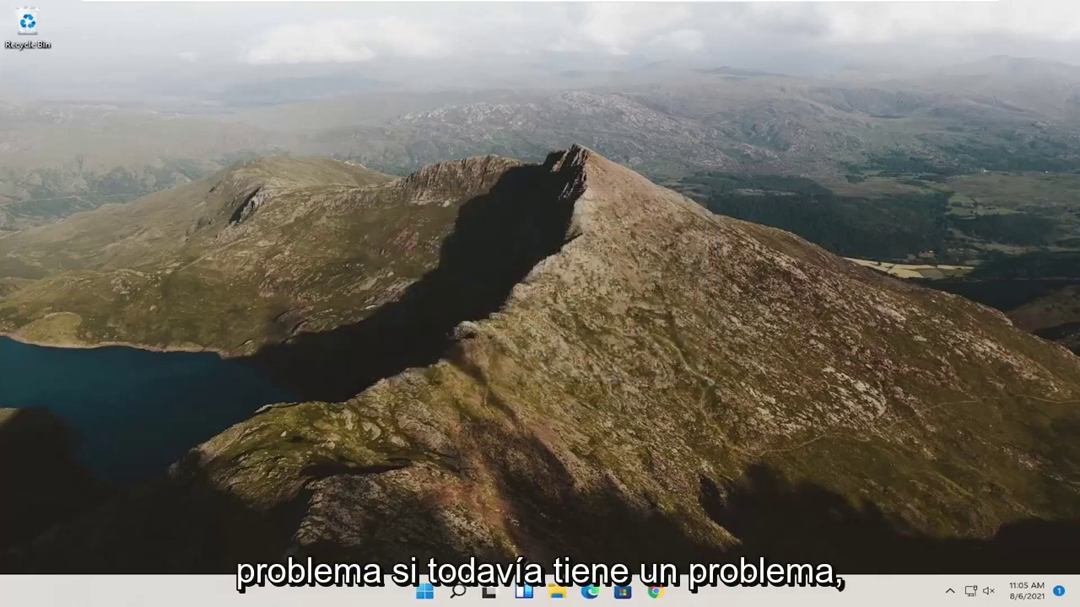
# Step: Reopen Chrome and search for 'vcruntime140.dll'
pyautogui.click(656, 591)
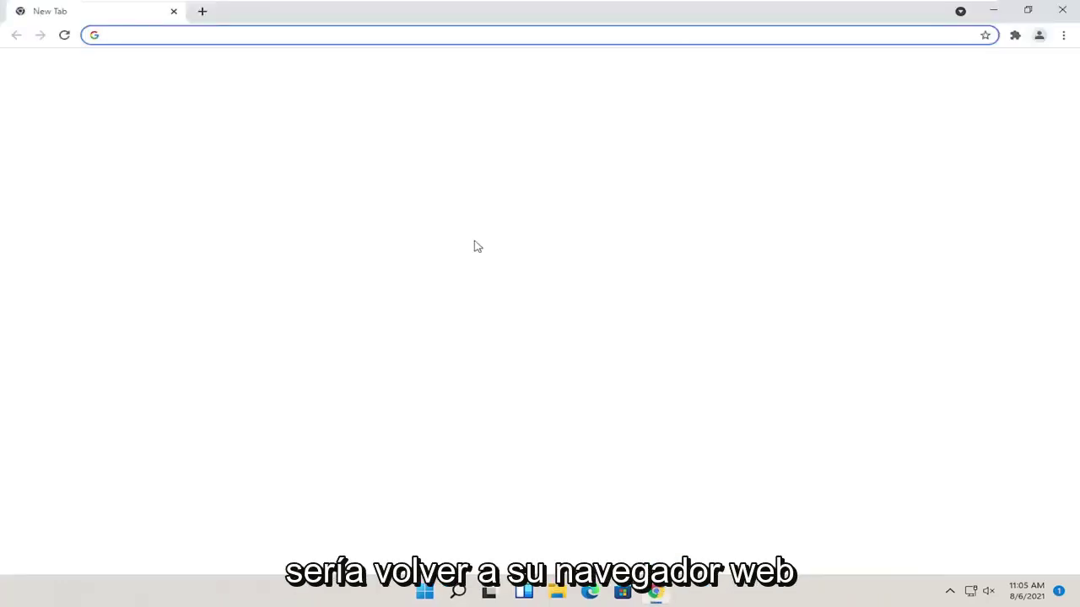
pyautogui.write('v')
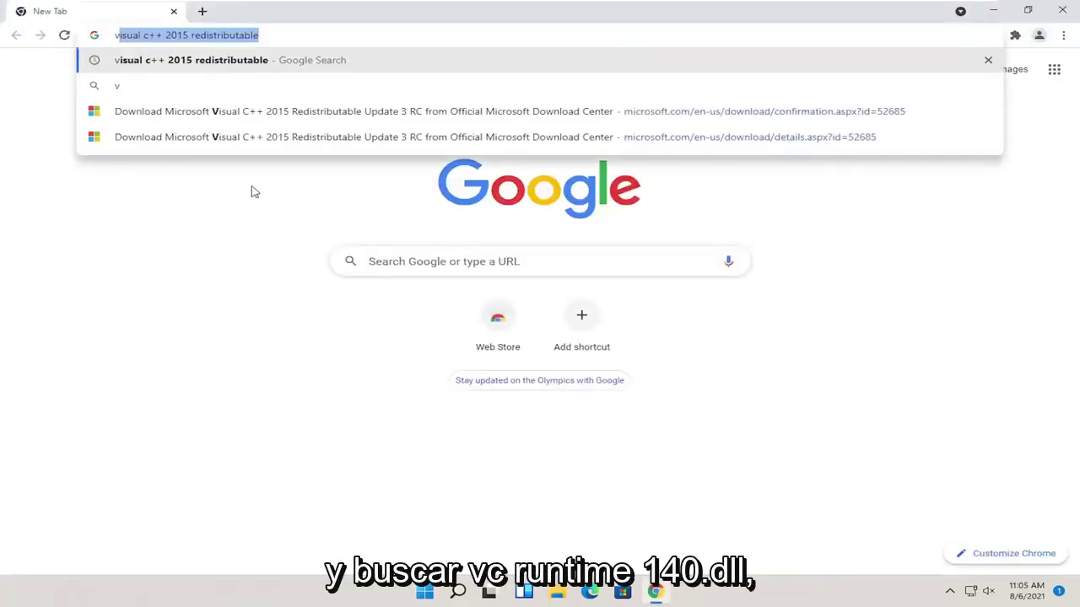
pyautogui.write('cruntime')
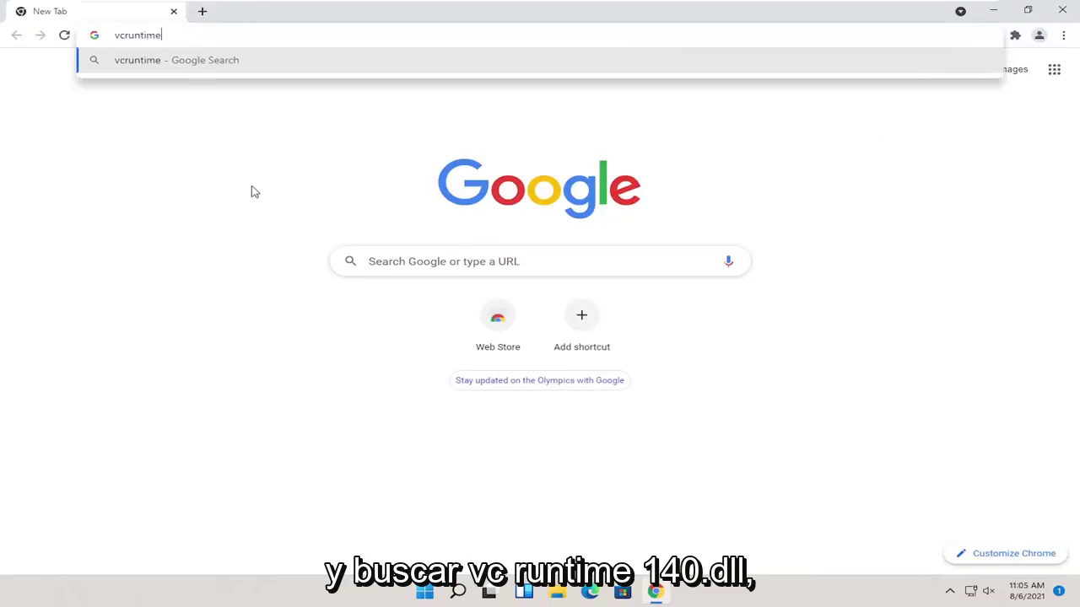
pyautogui.write('140.dll')
pyautogui.press('Return')
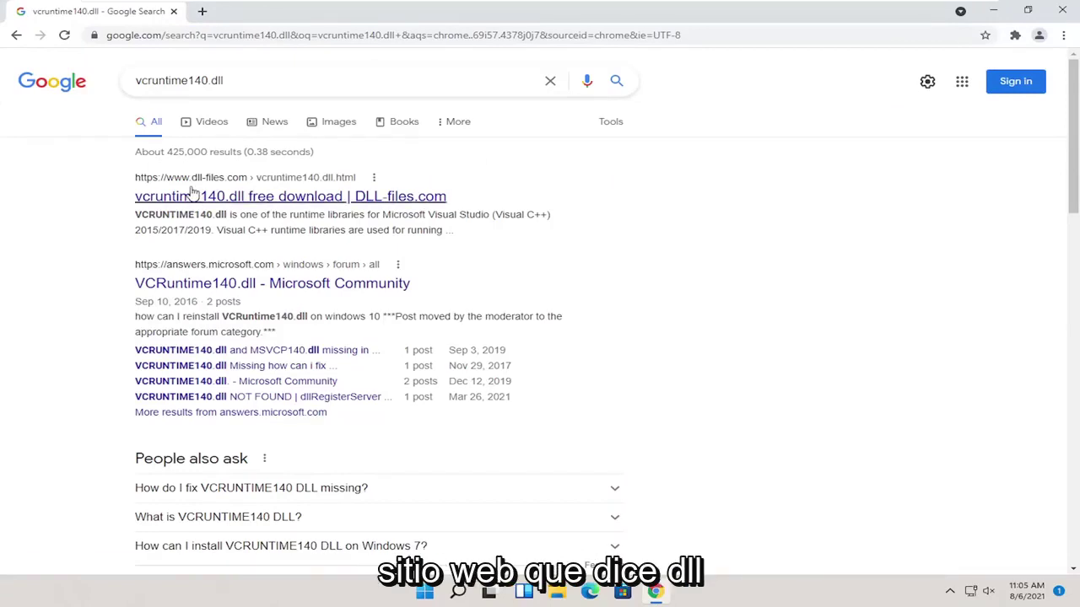
# Step: Download the 64-bit vcruntime140.dll zip (14.28.29115.0) from DLL-files.com
pyautogui.click(236, 202)
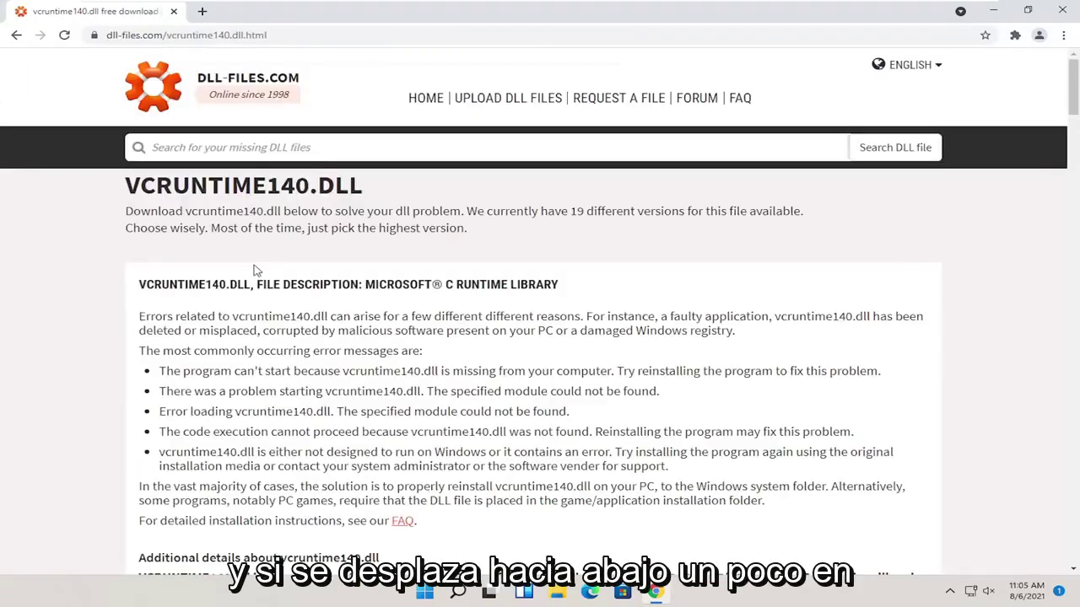
pyautogui.scroll(-5, 540, 312)
pyautogui.scroll(-10, 296, 302)
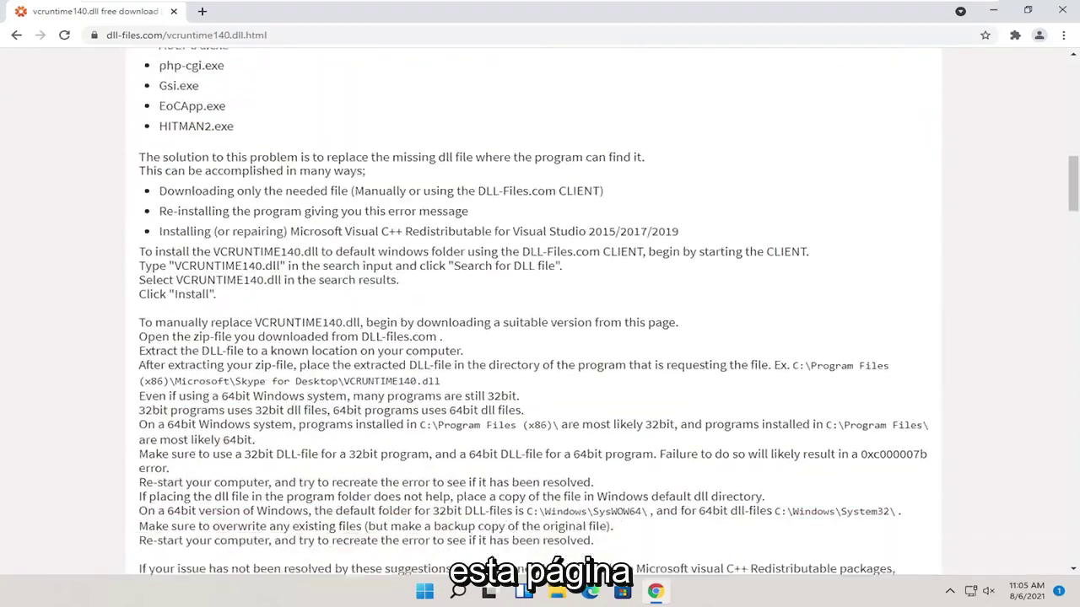
pyautogui.scroll(-2, 296, 302)
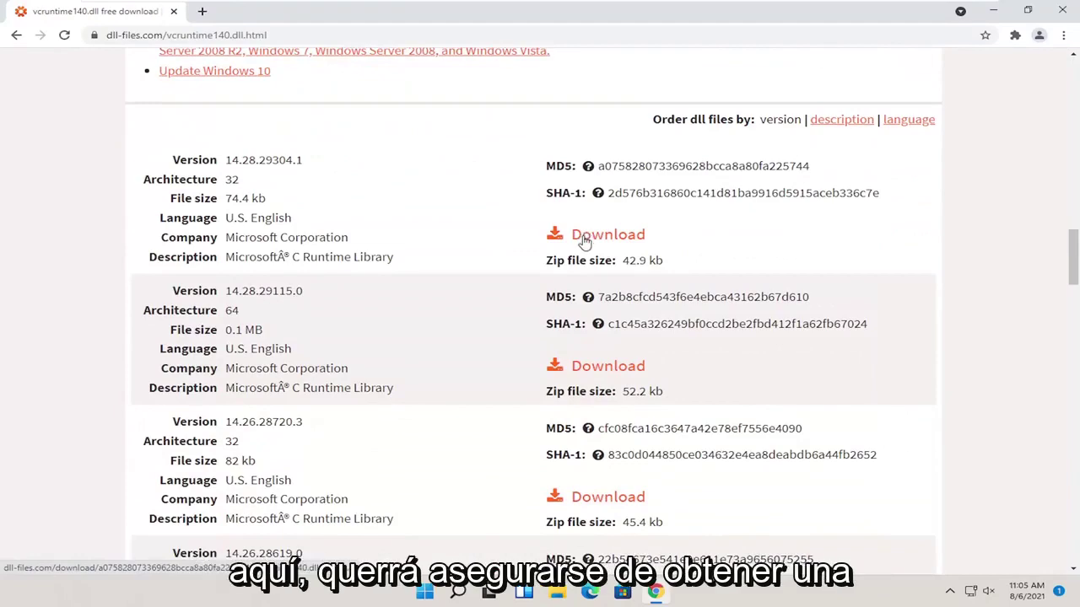
pyautogui.doubleClick(231, 310)
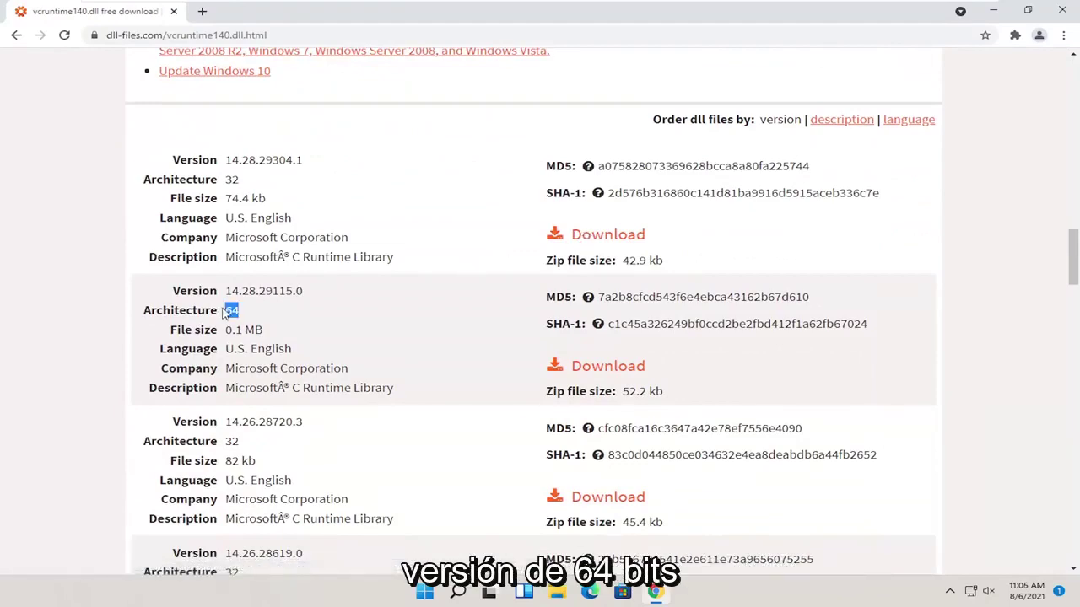
pyautogui.scroll(-1, 602, 312)
pyautogui.scroll(1, 285, 268)
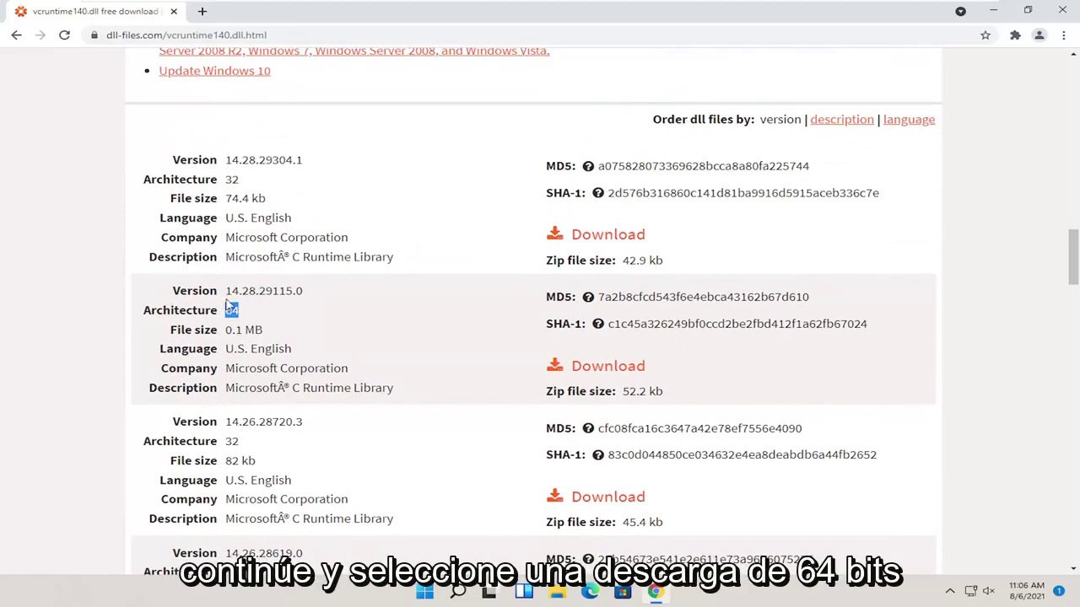
pyautogui.click(588, 368)
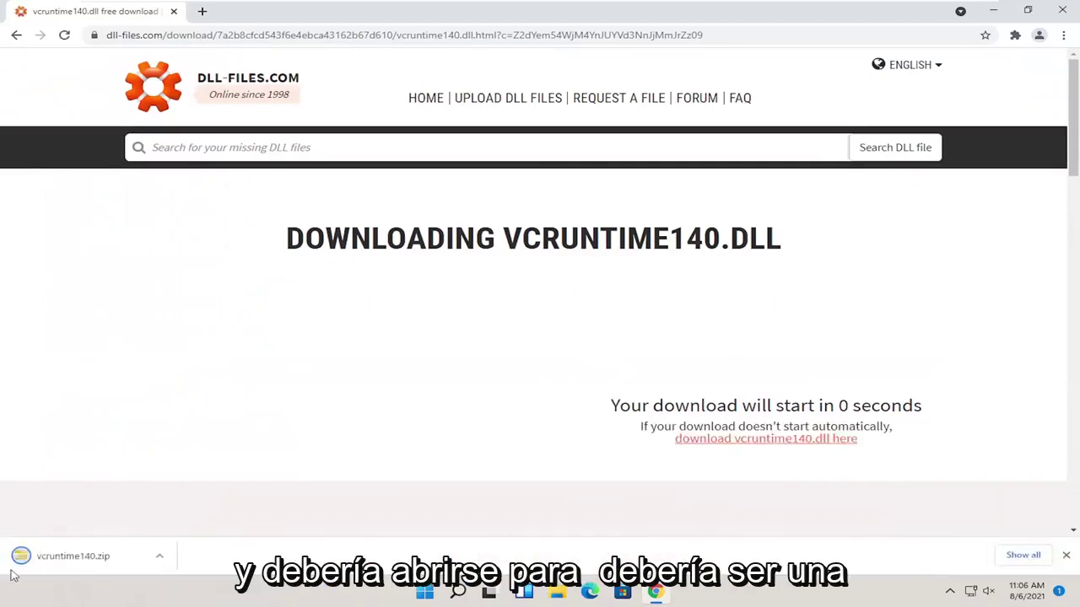
# Step: Show vcruntime140.zip in the Downloads folder and minimize Chrome
pyautogui.click(159, 561)
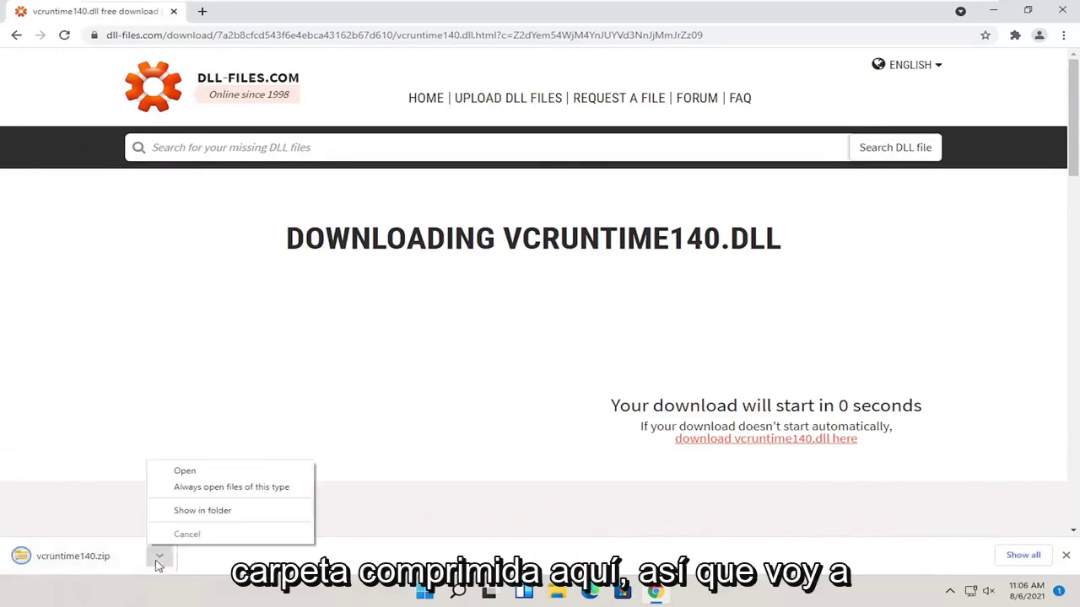
pyautogui.click(169, 514)
pyautogui.click(982, 23)
pyautogui.click(993, 10)
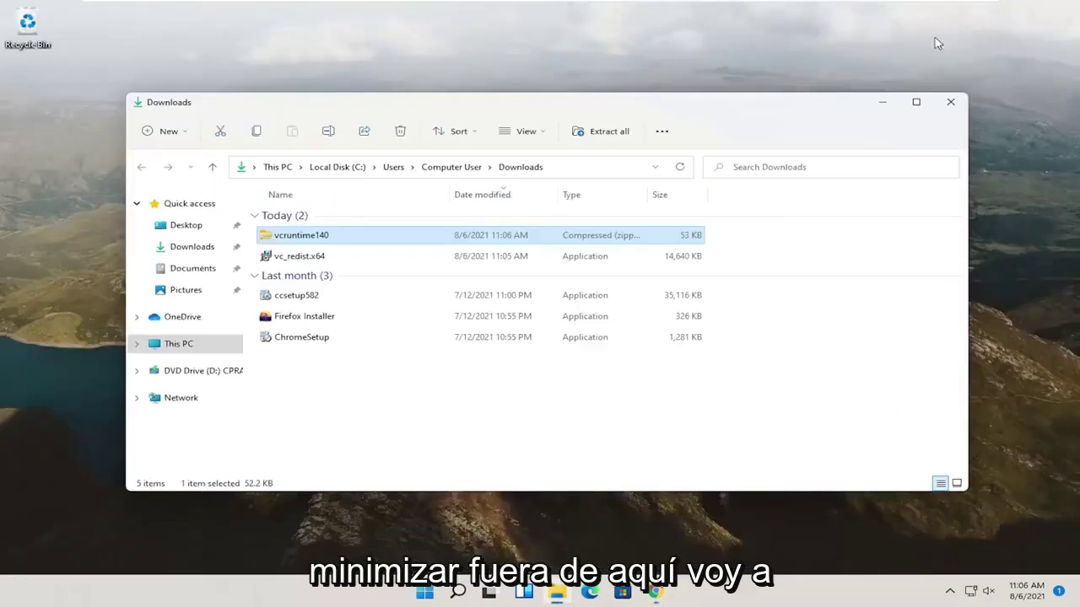
# Step: Copy vcruntime140.dll out of vcruntime140.zip onto the desktop, then switch to This PC
pyautogui.doubleClick(309, 236)
pyautogui.moveTo(327, 243); pyautogui.dragTo(52, 101)
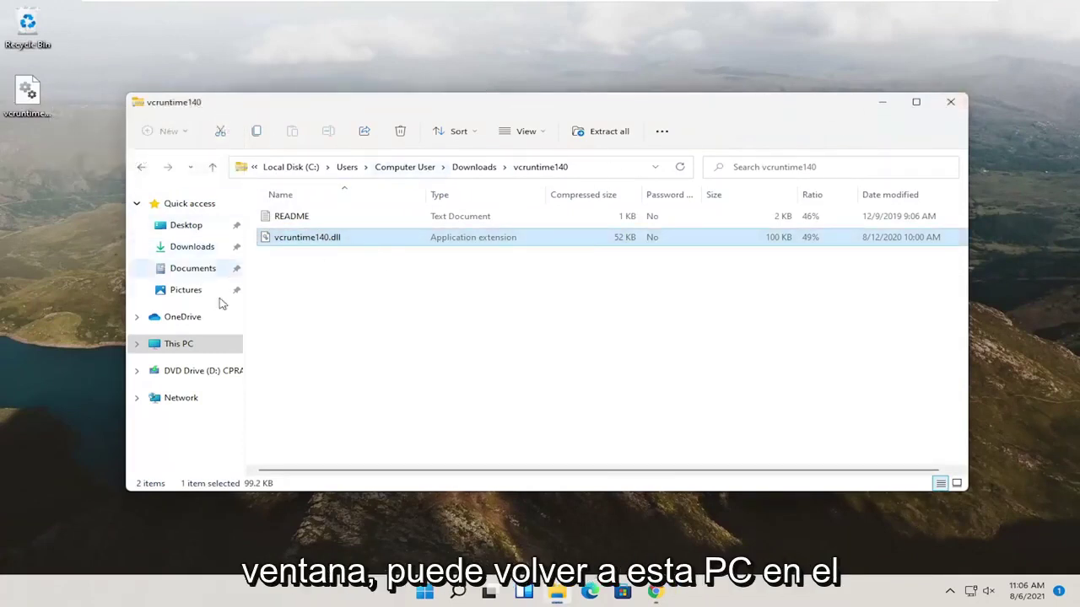
pyautogui.click(202, 348)
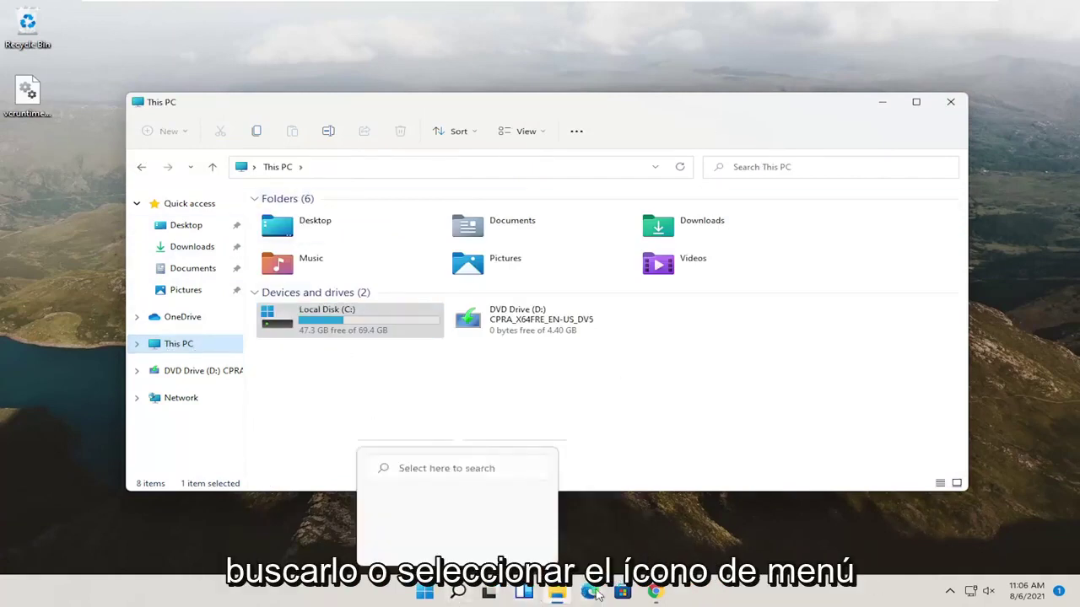
# Step: Navigate from This PC through Local Disk (C:) and Windows into System32
pyautogui.moveTo(558, 594)
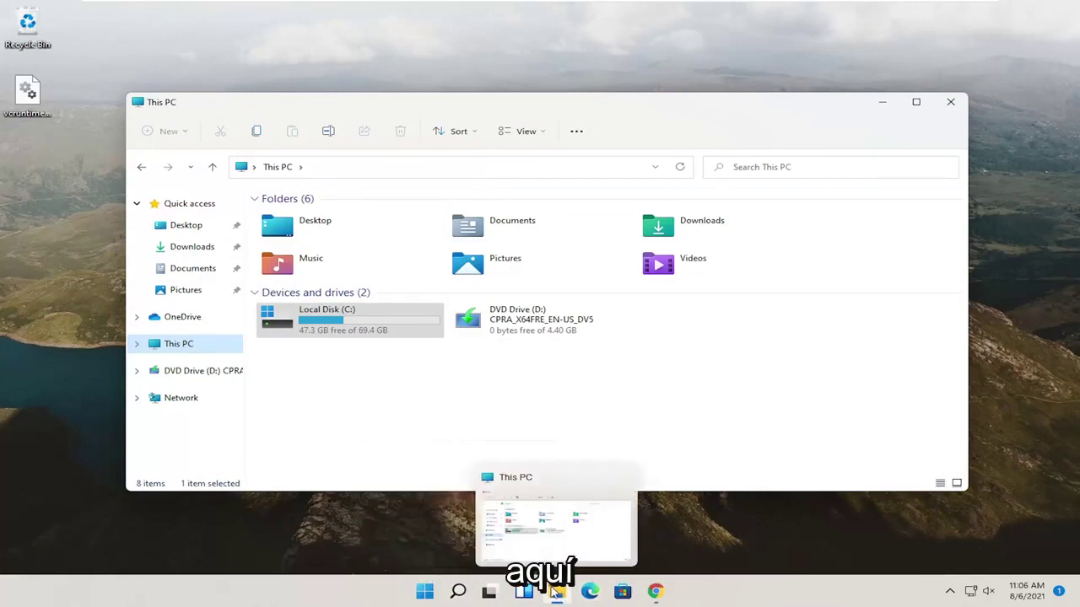
pyautogui.click(172, 348)
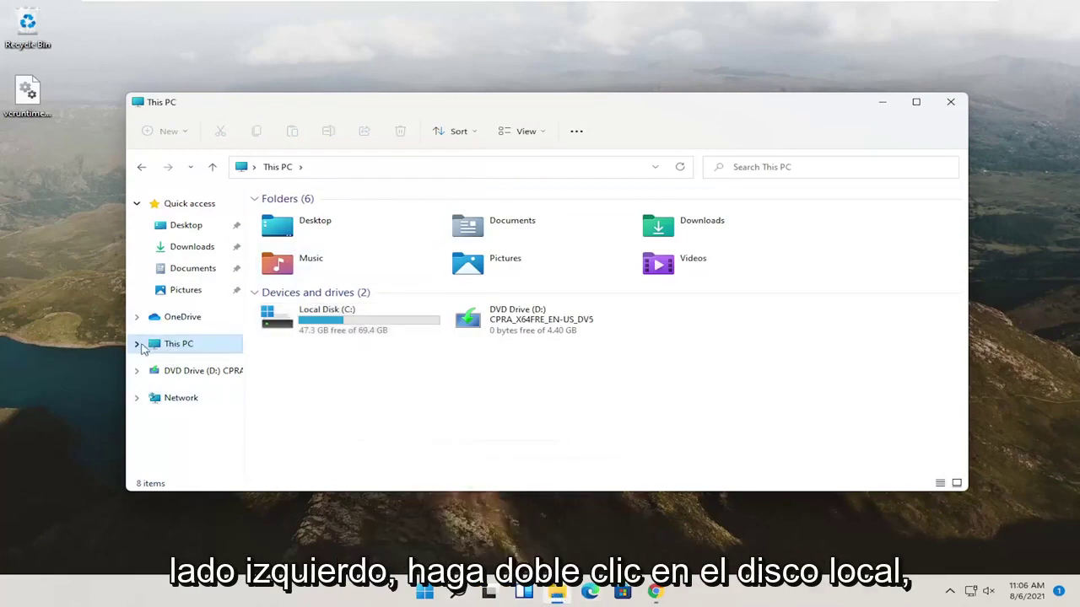
pyautogui.doubleClick(344, 321)
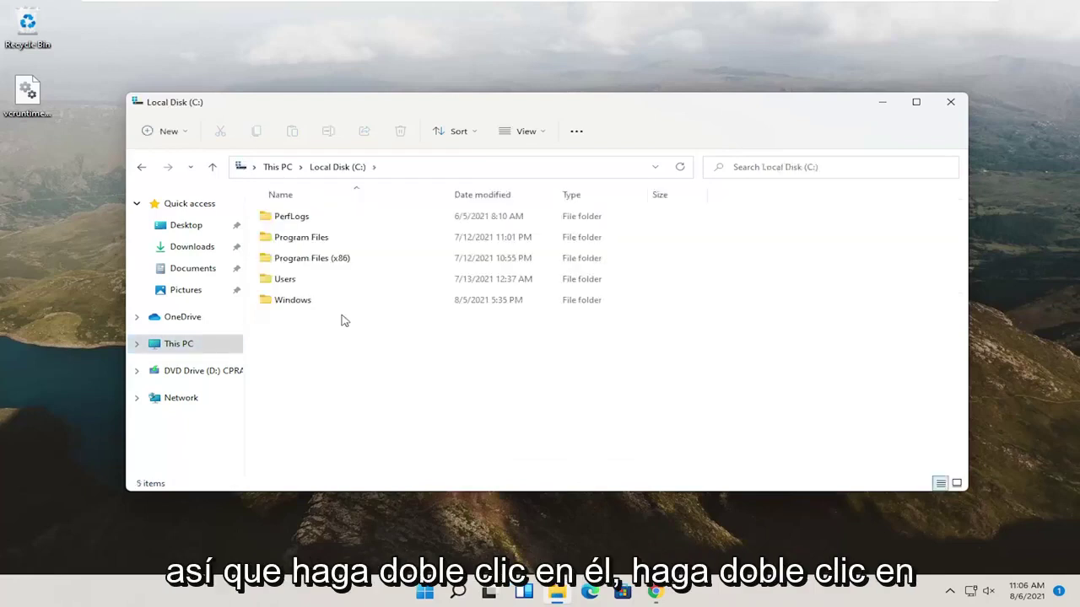
pyautogui.doubleClick(319, 304)
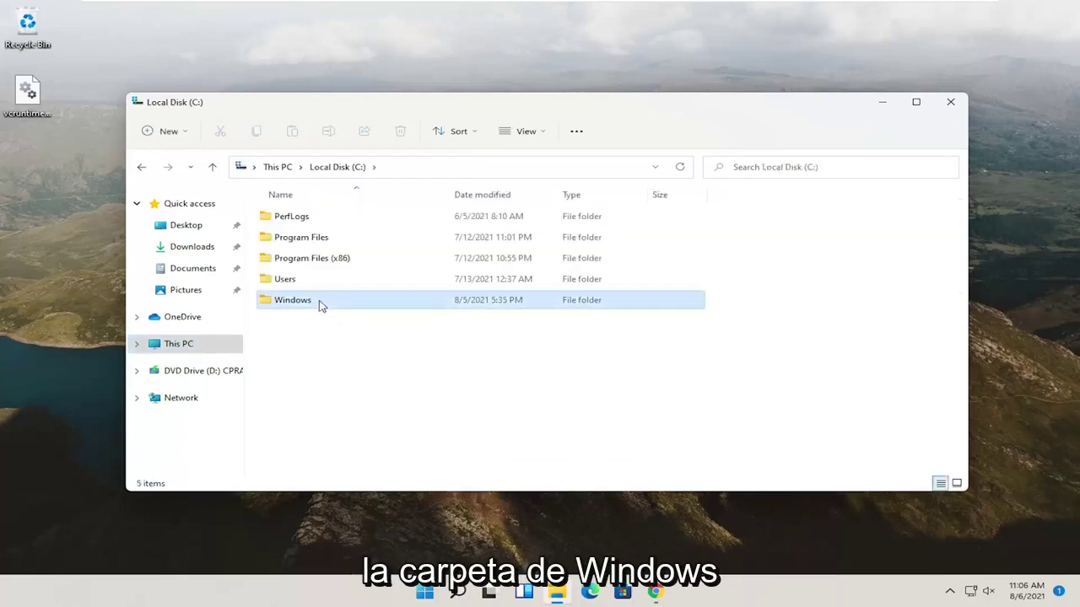
pyautogui.scroll(-20, 321, 305)
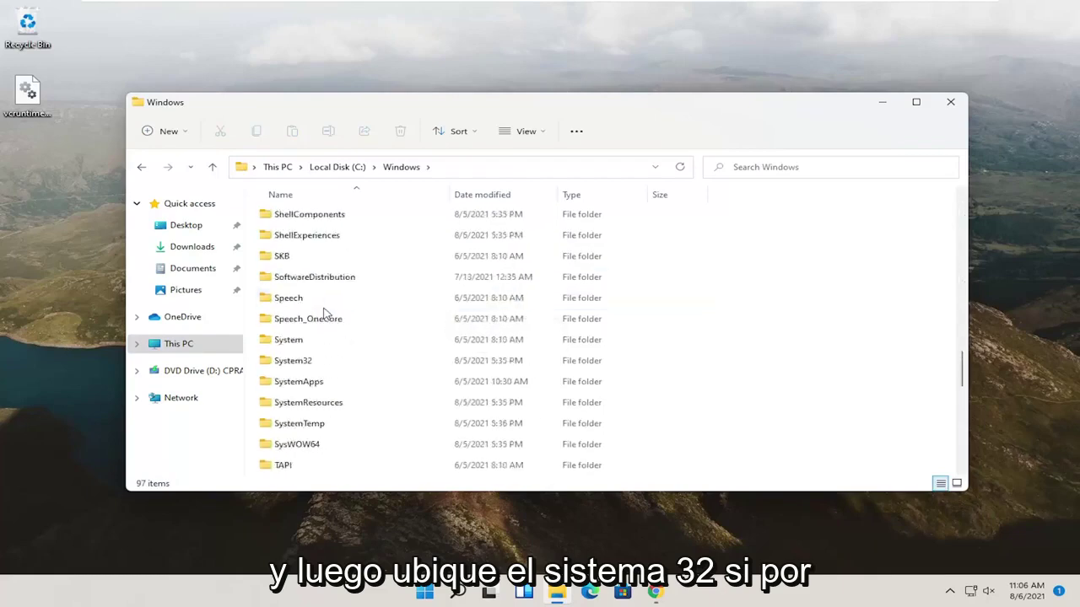
pyautogui.click(296, 362)
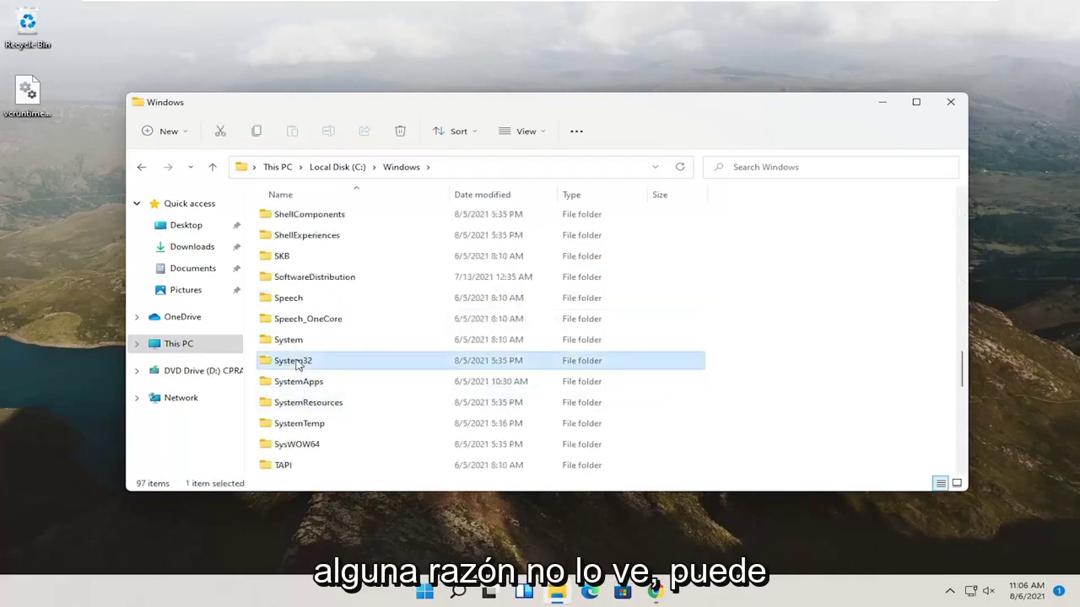
pyautogui.click(528, 133)
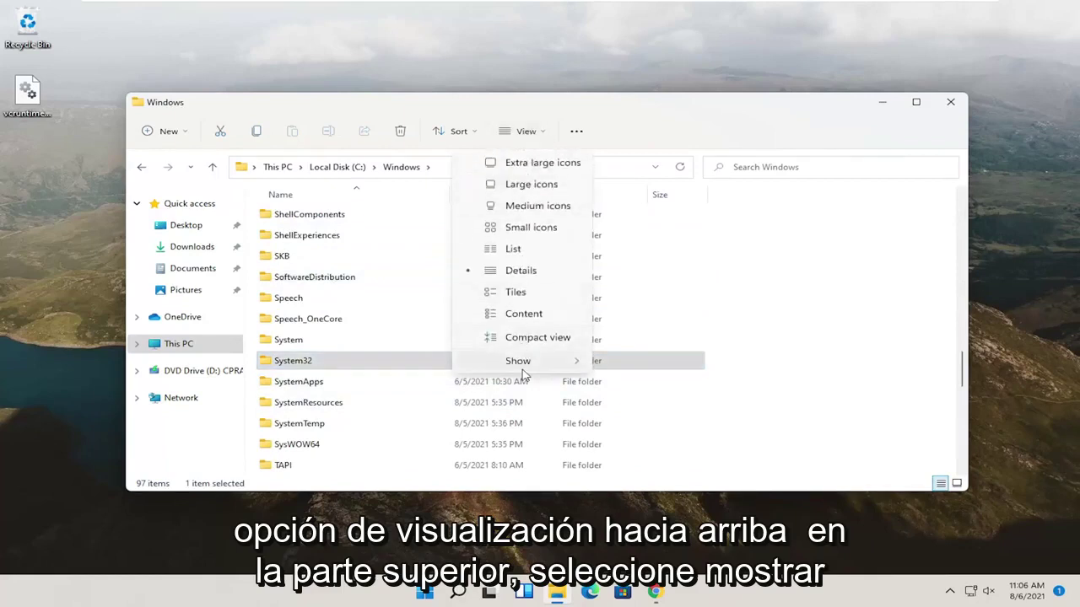
pyautogui.moveTo(523, 374)
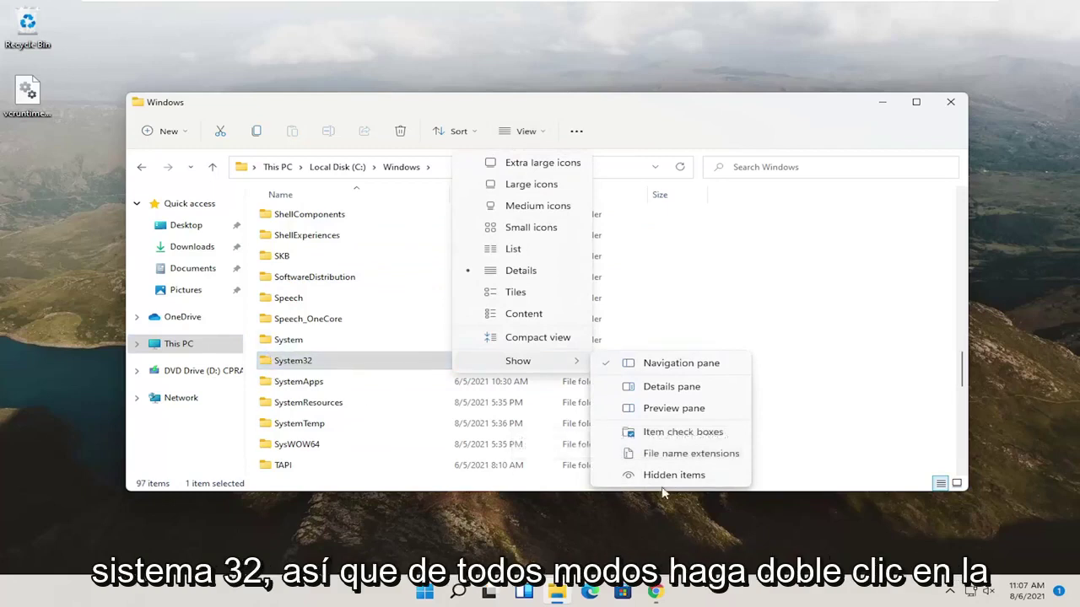
pyautogui.click(595, 108)
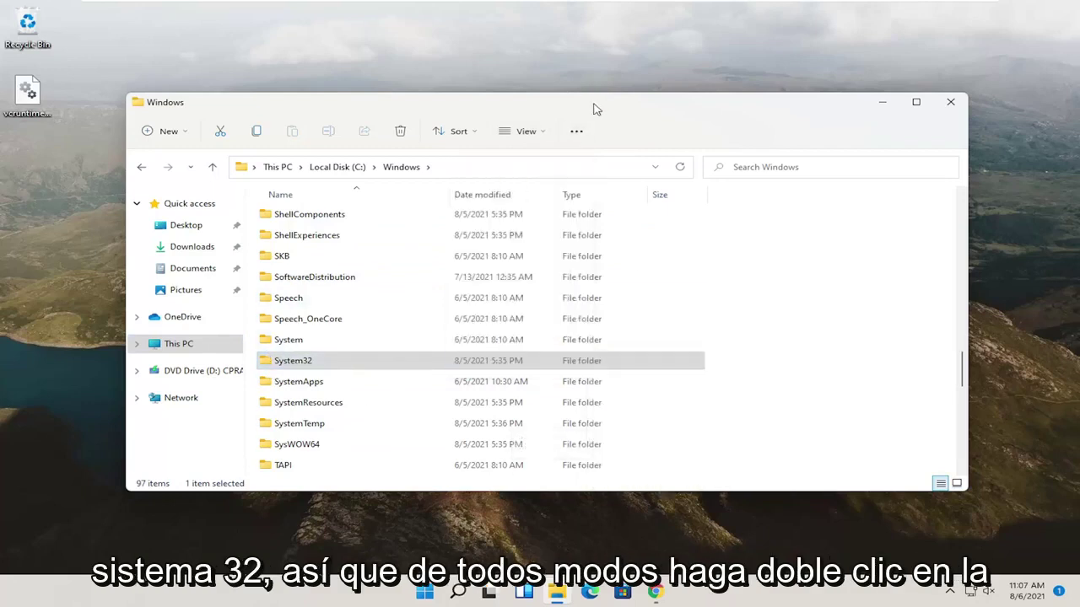
pyautogui.doubleClick(297, 363)
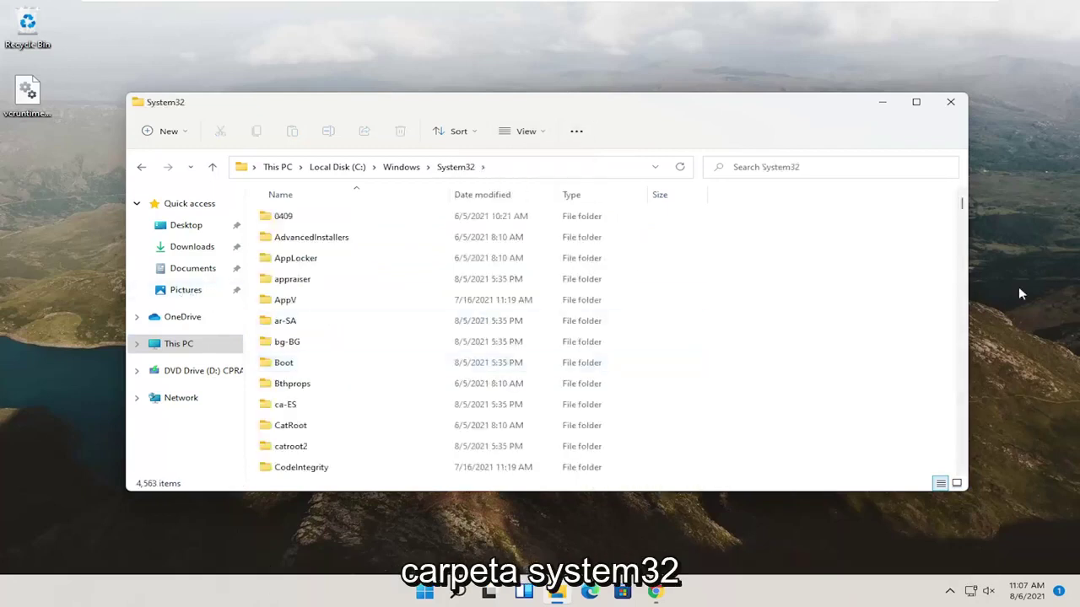
# Step: Move vcruntime140.dll from the desktop into System32, replacing the existing copy, and close Explorer
pyautogui.moveTo(25, 93); pyautogui.dragTo(786, 292)
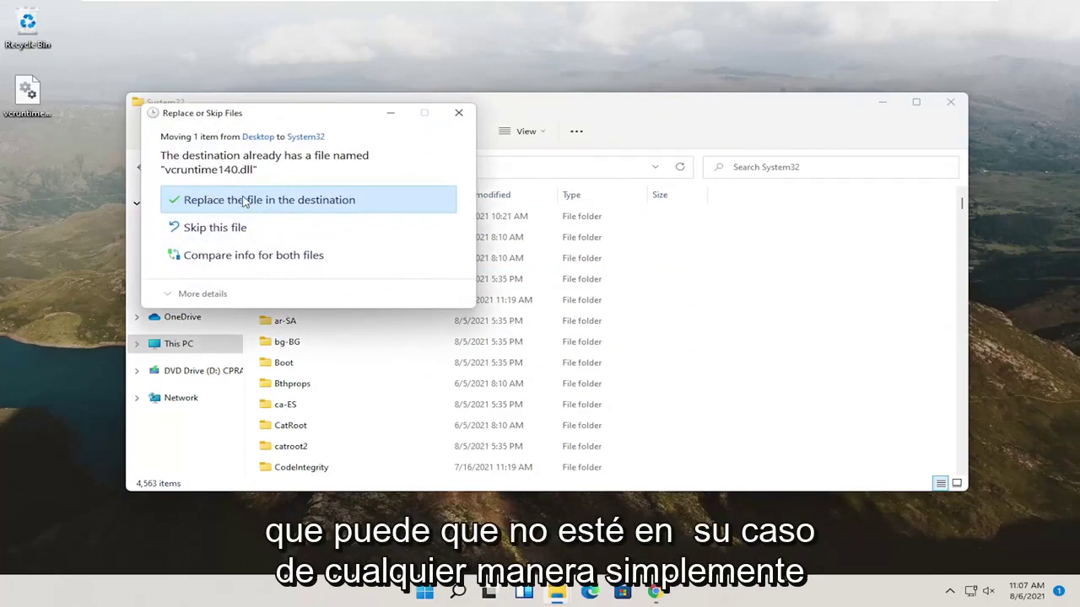
pyautogui.click(344, 205)
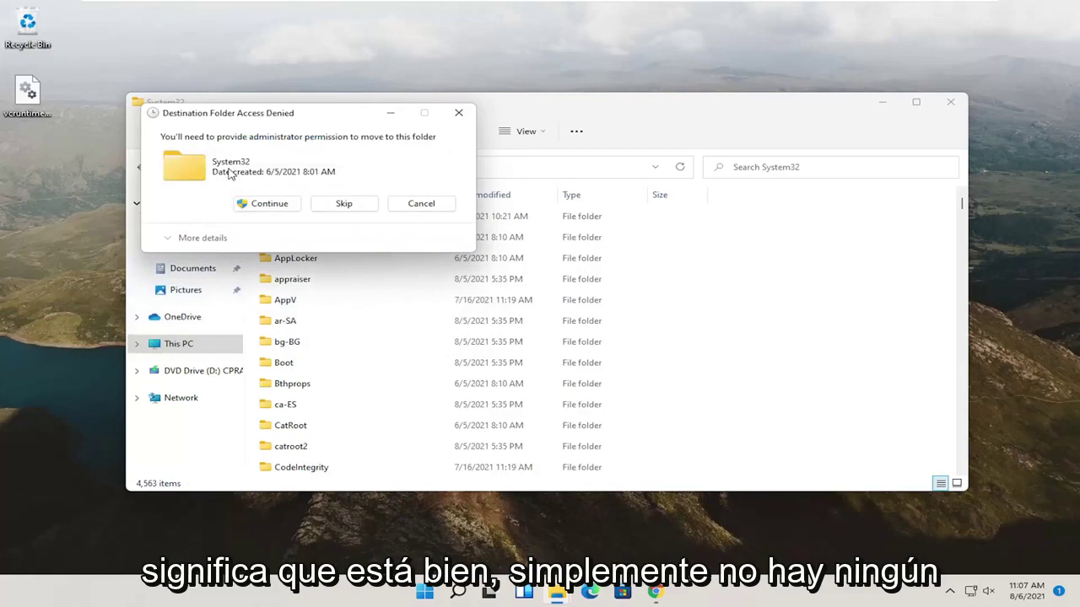
pyautogui.click(272, 205)
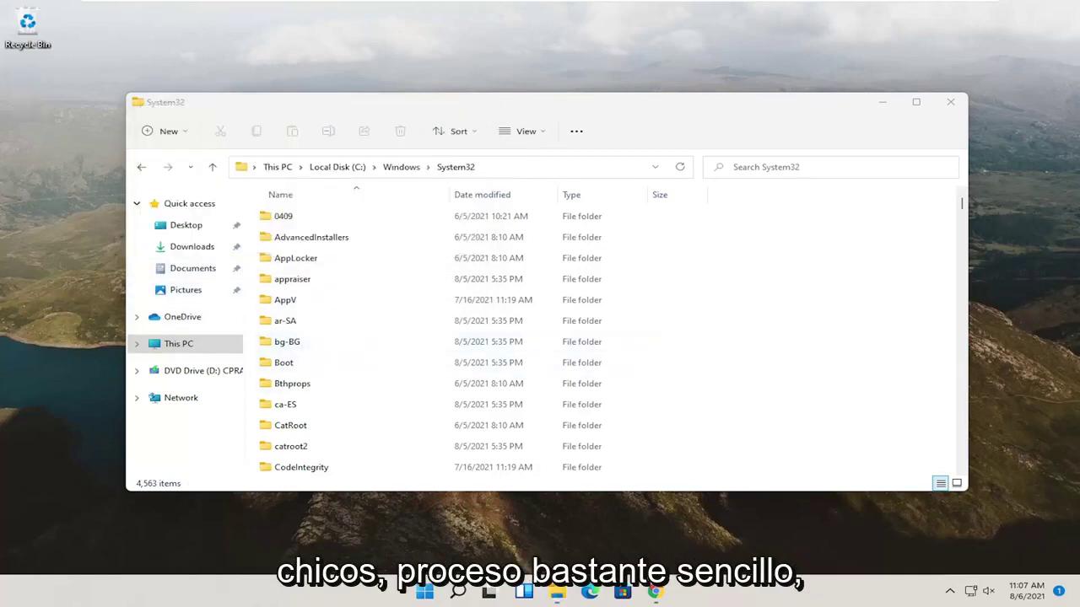
pyautogui.click(949, 102)
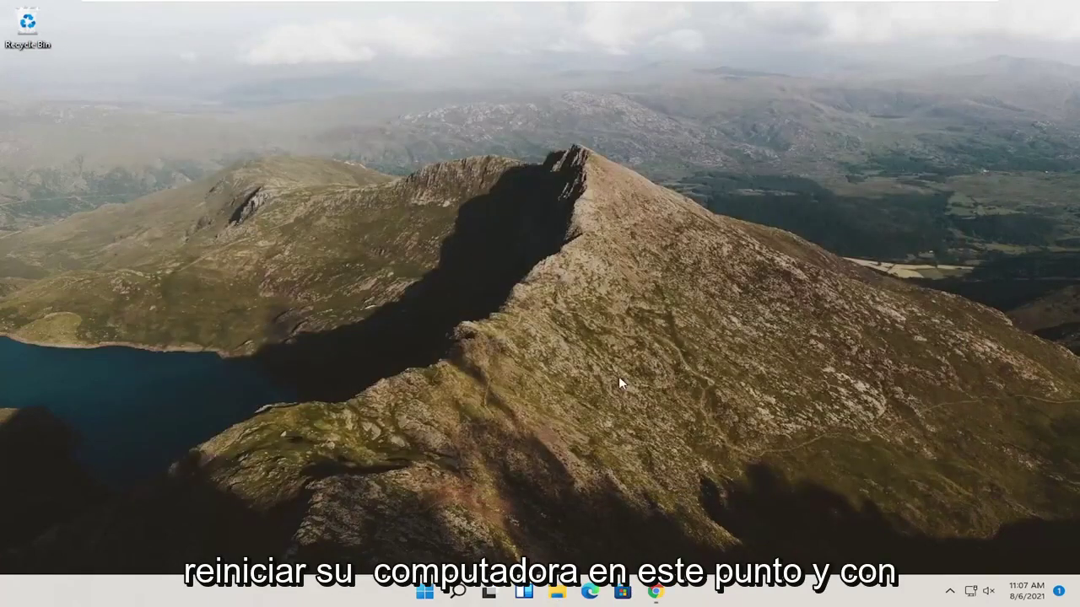